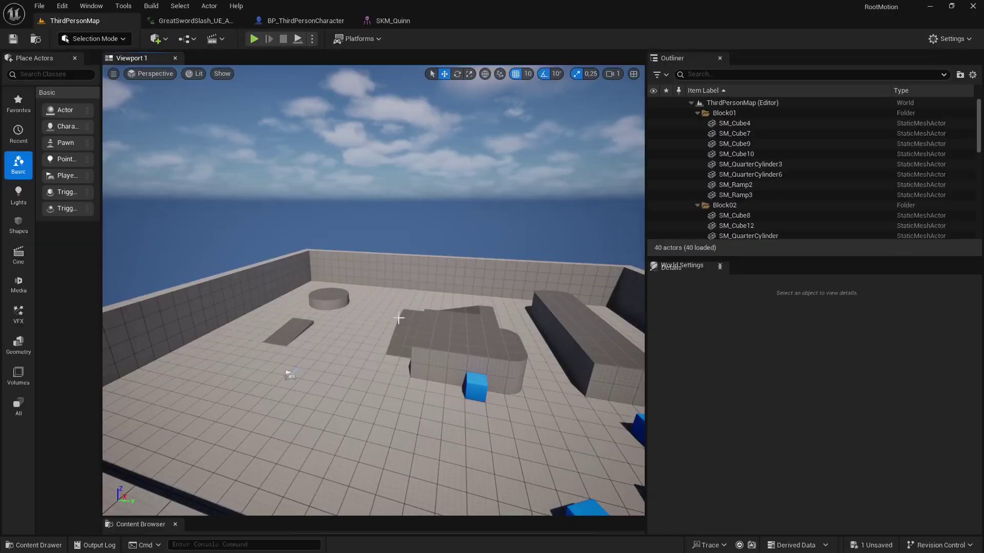
Step: Enable root motion on the GreatSwordSlash_UE_Anim1 animation, comparing its preview with the option on and off
right_drag(398, 318, 265, 159)
click(174, 23)
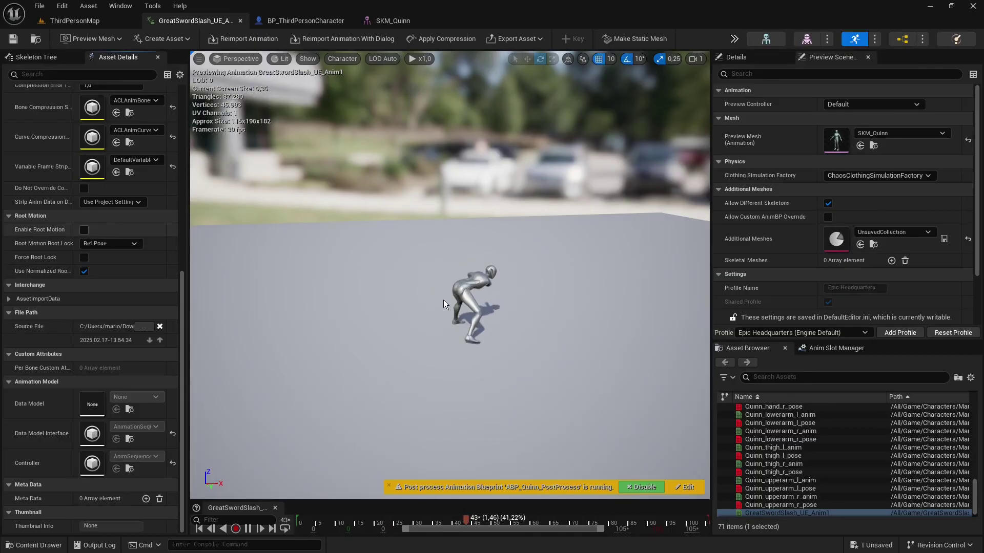
right_drag(444, 300, 444, 310)
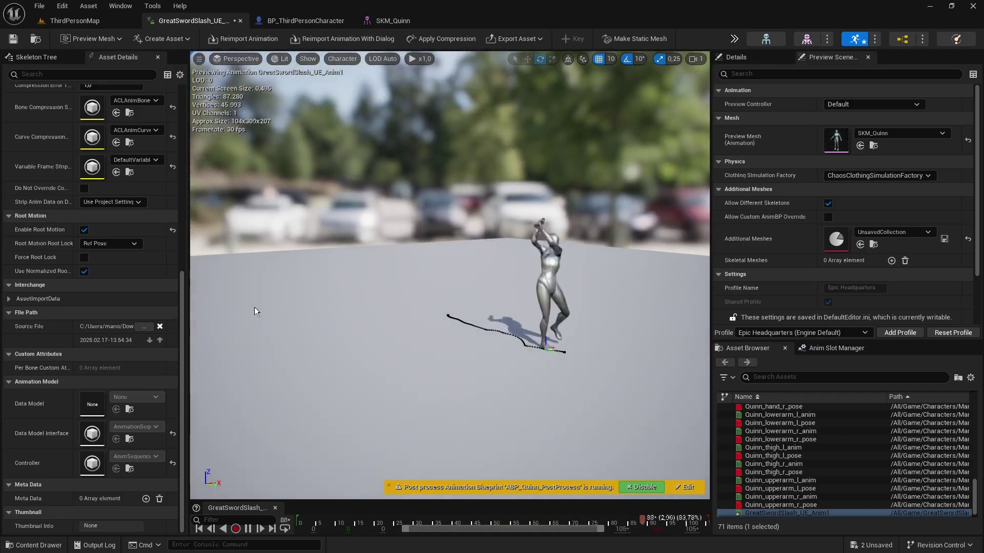
click(83, 230)
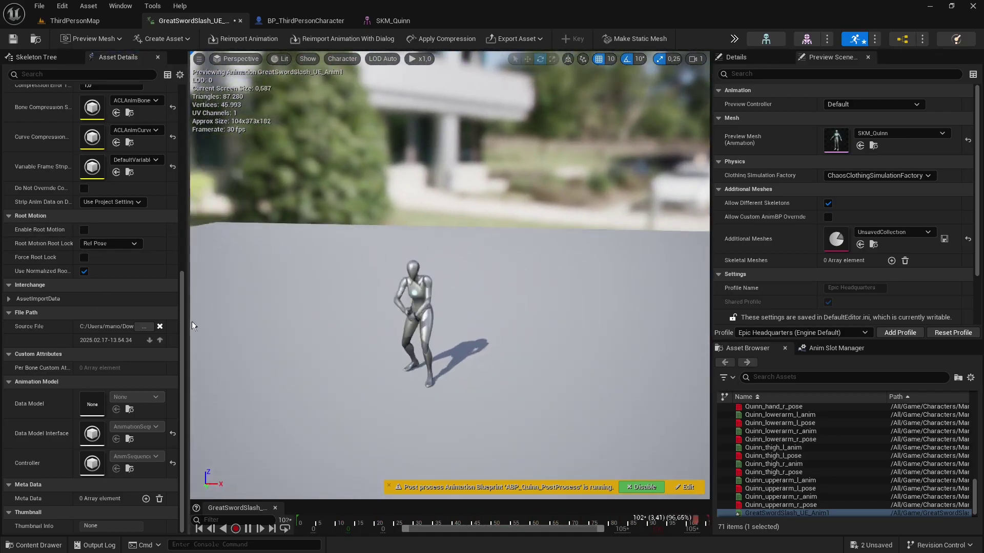
click(84, 230)
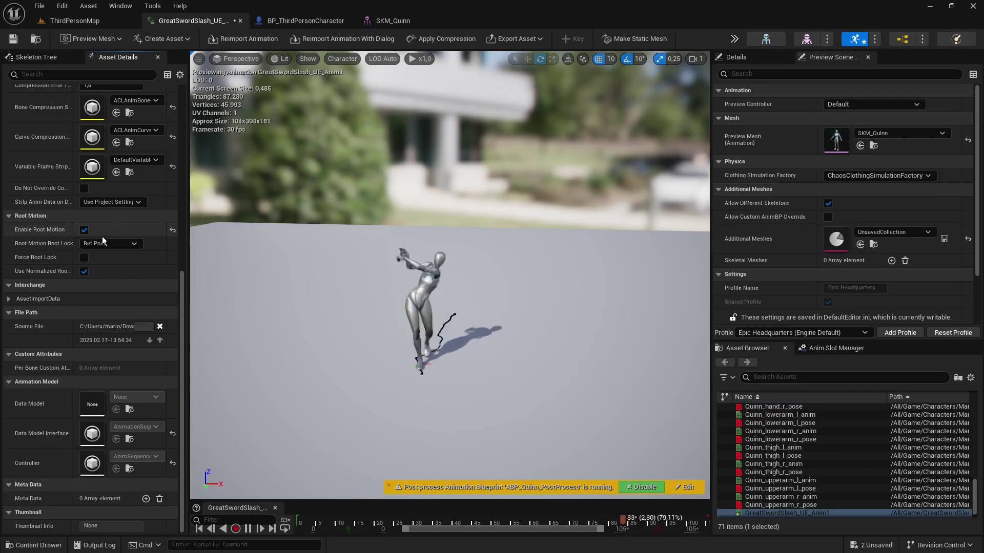
alt+drag(320, 322, 261, 321)
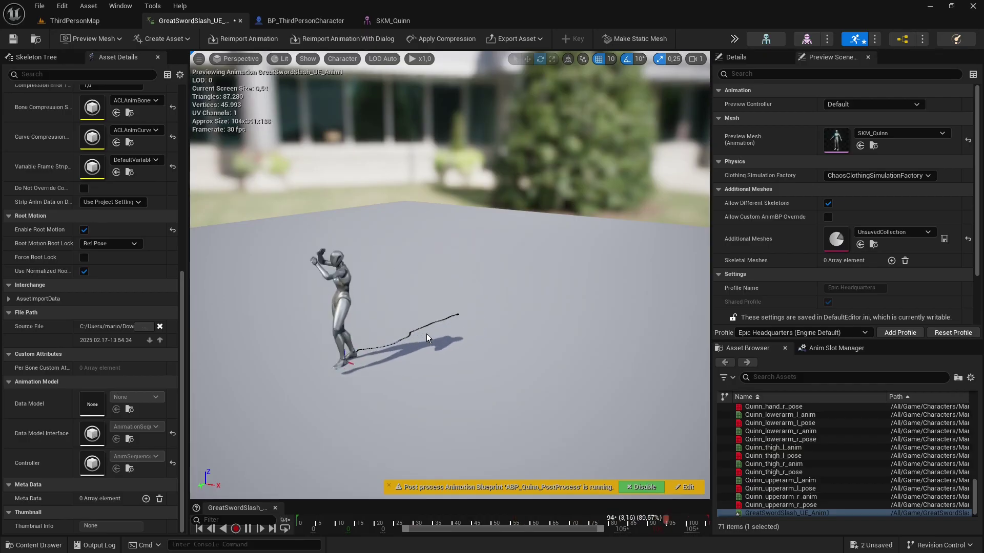
alt+drag(411, 335, 446, 335)
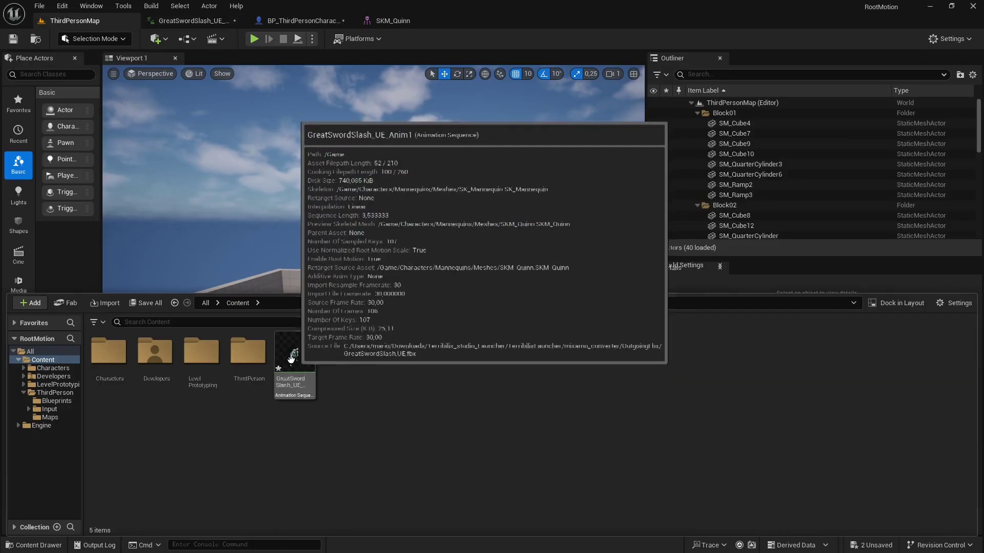
Step: Create an animation montage from the GreatSwordSlash_UE_Anim1 sequence, keeping the default name
mouse_move(289, 380)
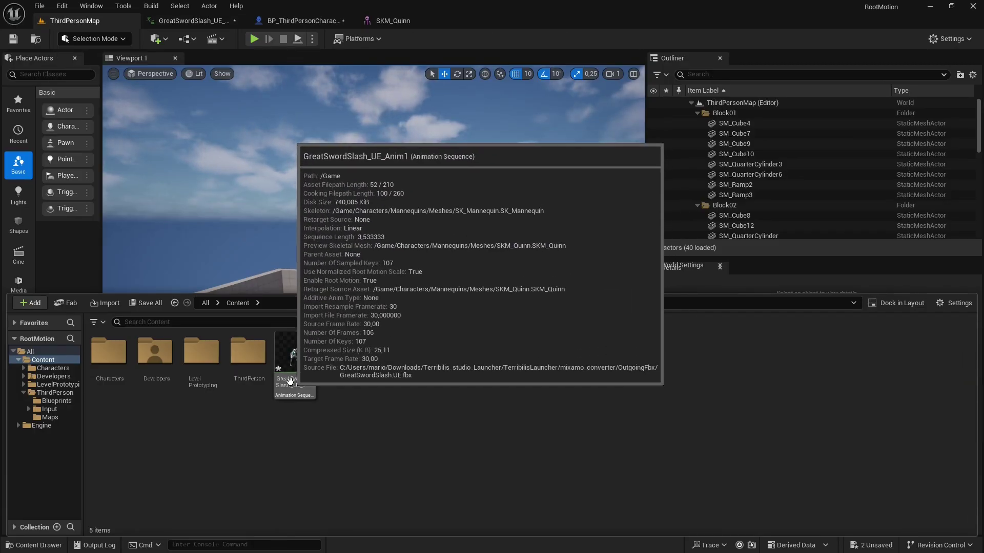
right_click(291, 386)
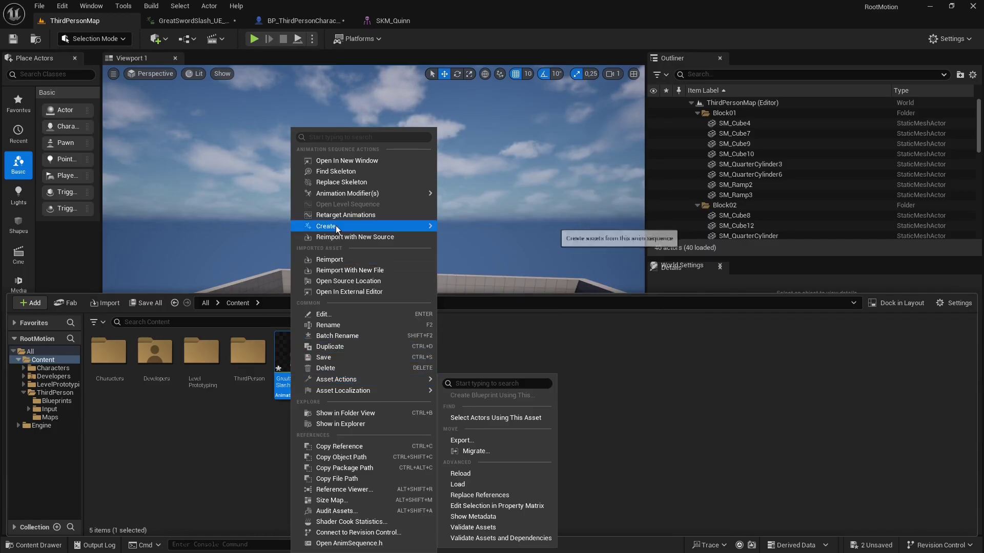
mouse_move(336, 229)
click(477, 241)
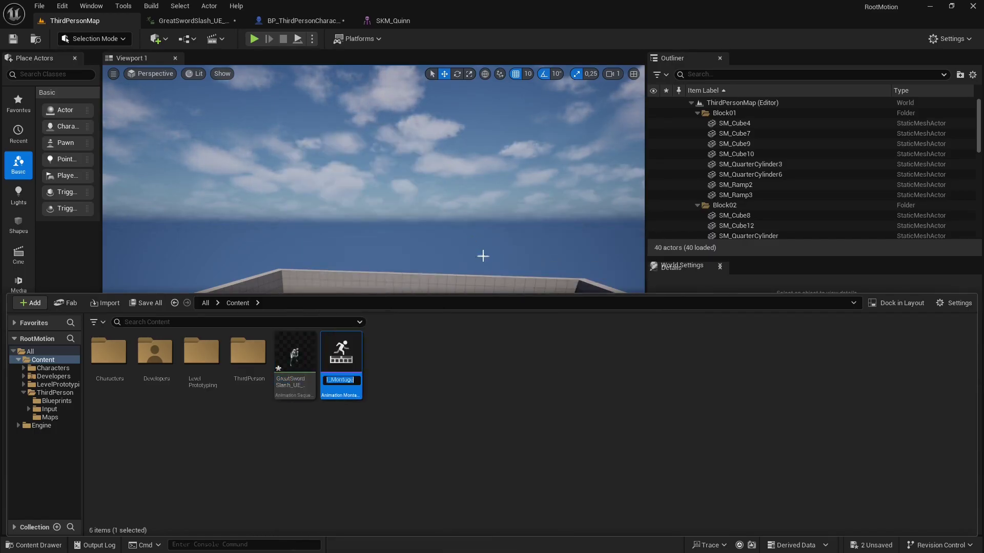
key(Return)
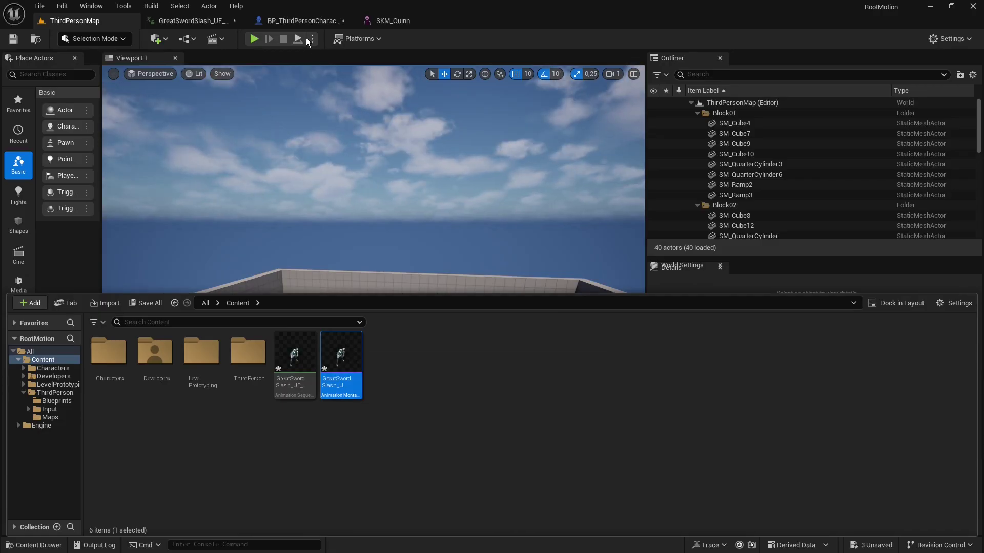
Step: Add a Left Mouse Button event to the Event Graph of BP_ThirdPersonCharacter
click(303, 20)
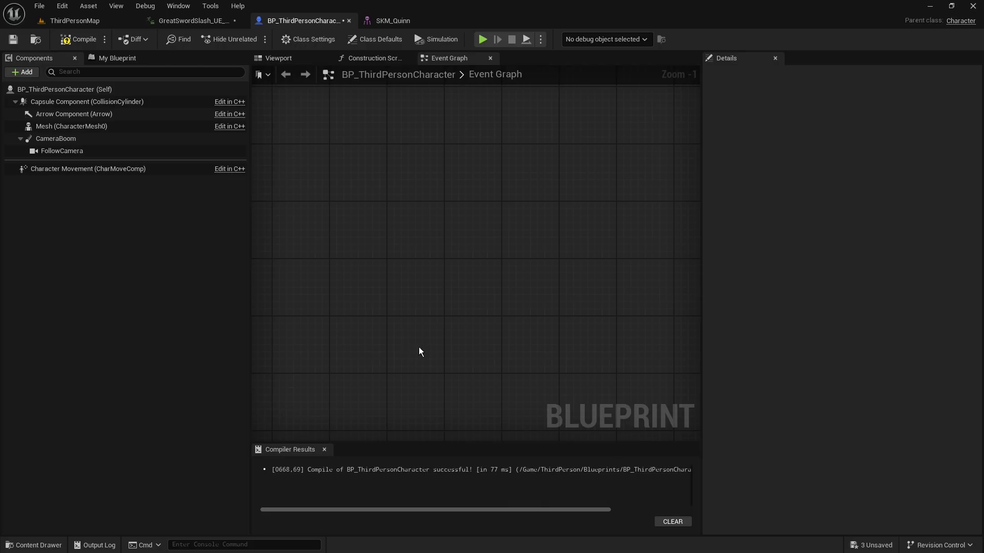
right_click(412, 343)
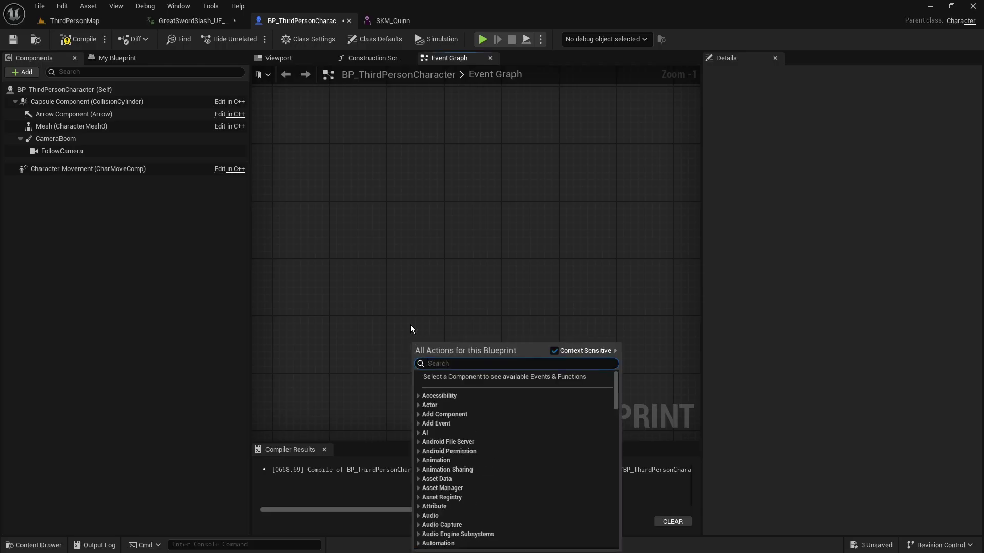
text(left mouse)
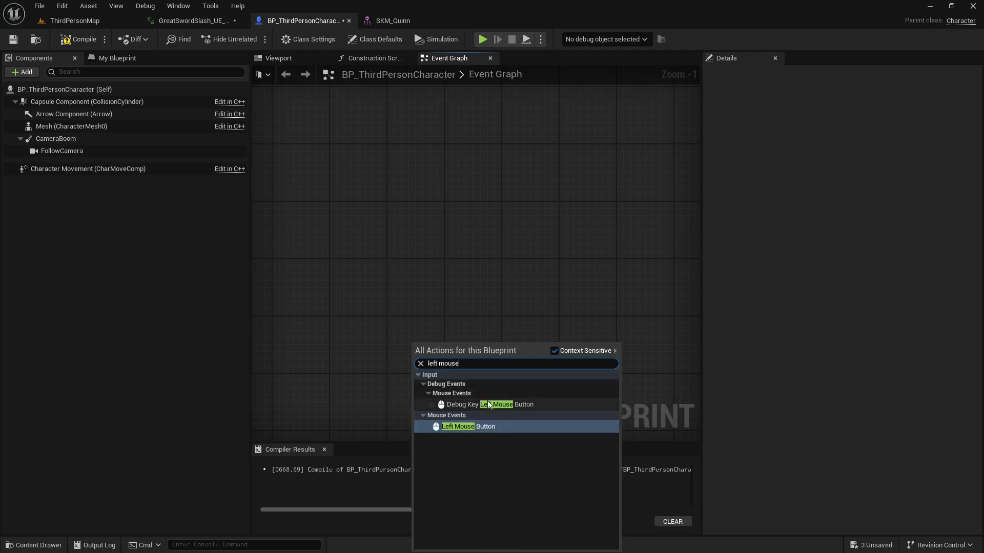
click(463, 426)
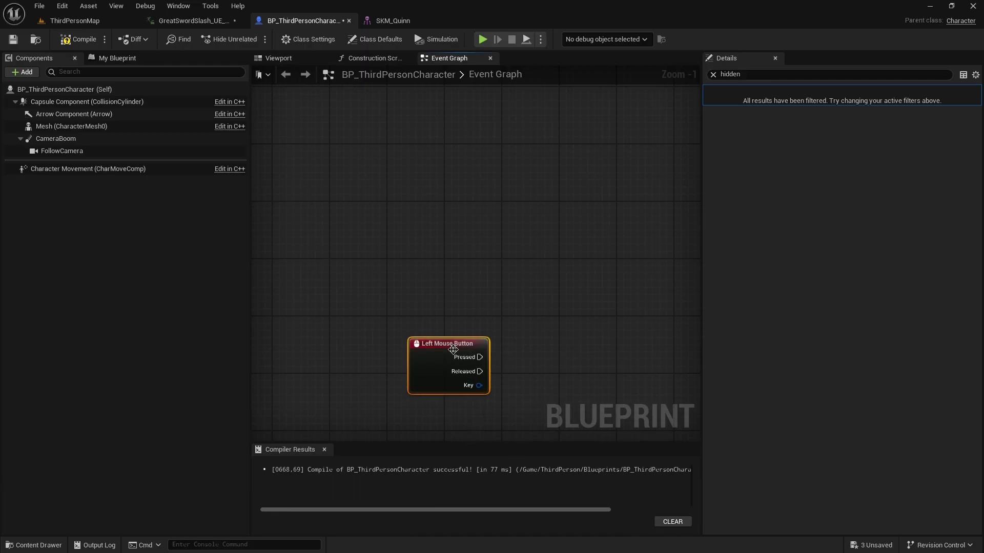
drag(454, 349, 374, 291)
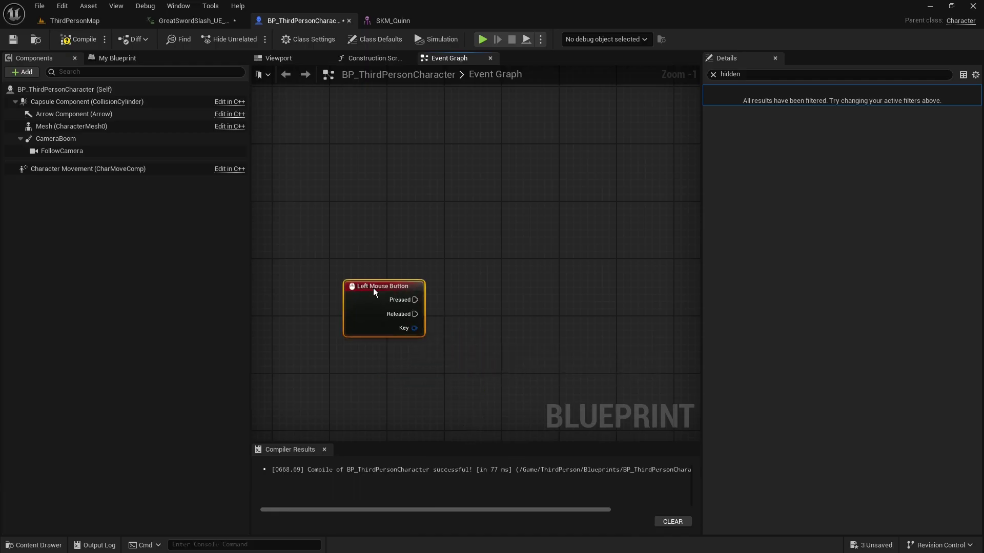
Step: Connect a Play Montage node to the event's Pressed output, choosing the GreatSwordSlash montage and wiring the character's Mesh into In Skeletal Mesh Component
drag(572, 297, 514, 293)
text(montage)
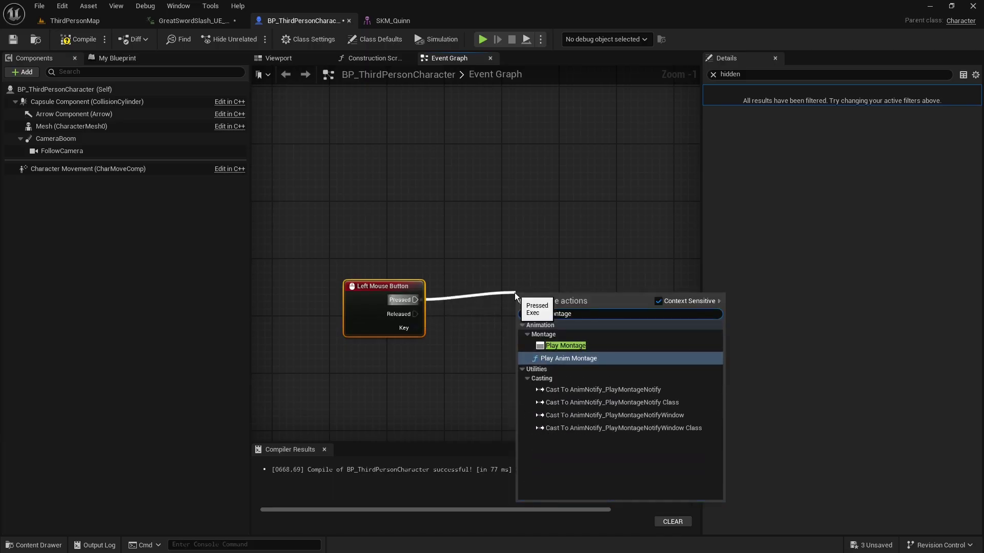
click(563, 346)
click(594, 388)
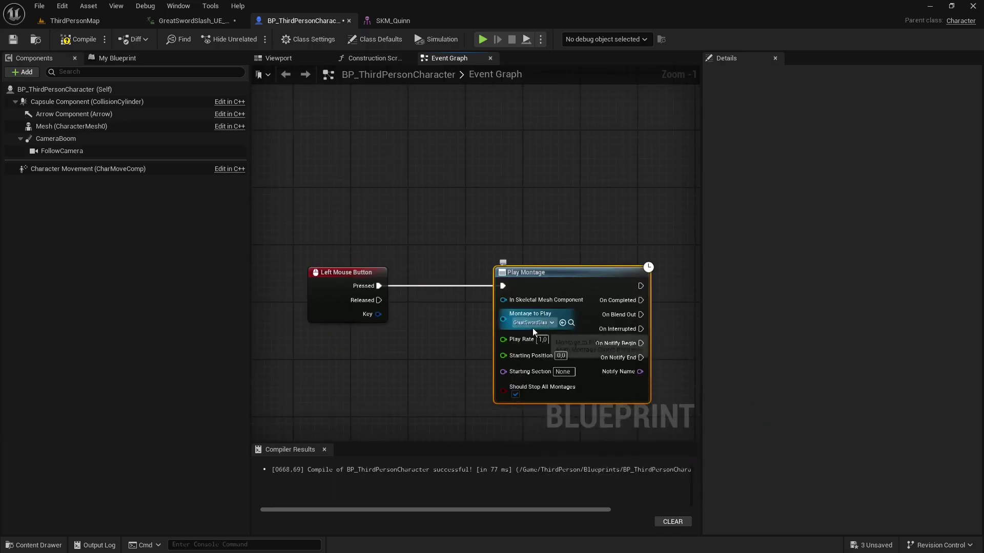
drag(92, 126, 504, 301)
Step: Find the Hidden In Game option of the Capsule Component and leave it off so the capsule shows during play
click(712, 74)
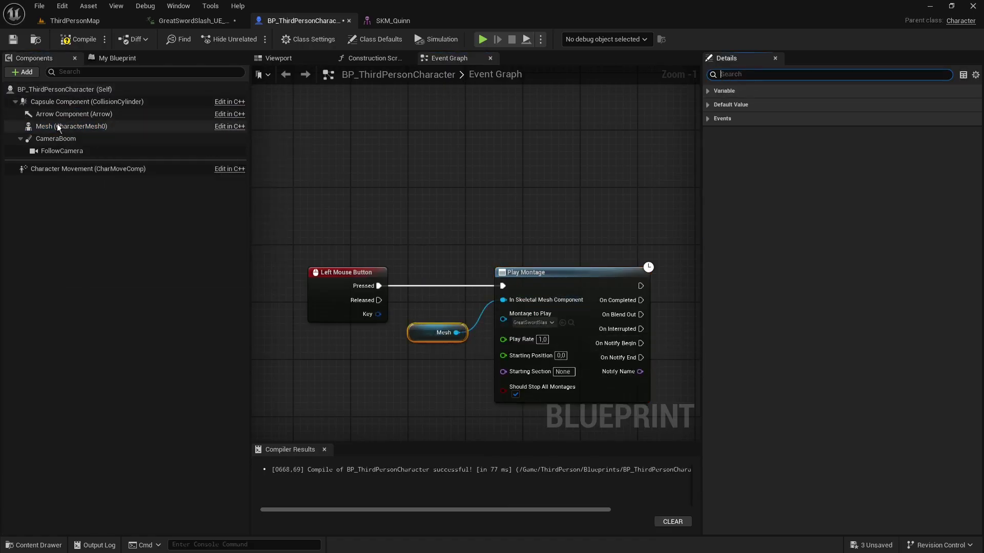
click(60, 103)
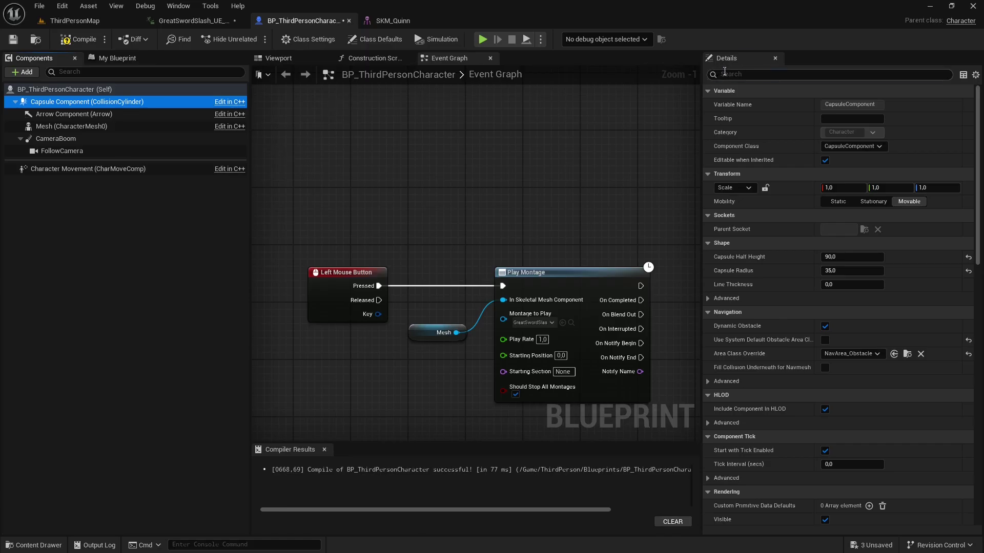
text(hidde)
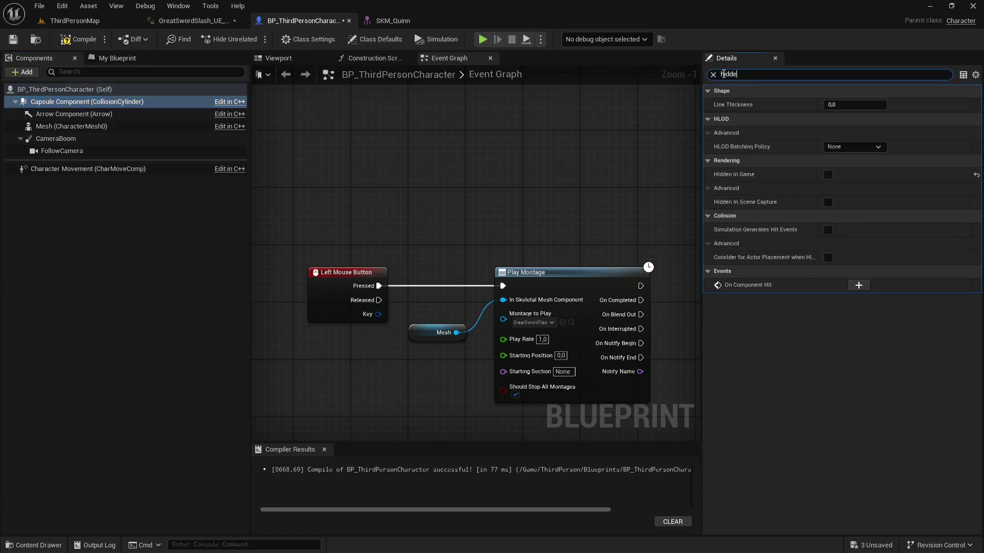
text(n in game)
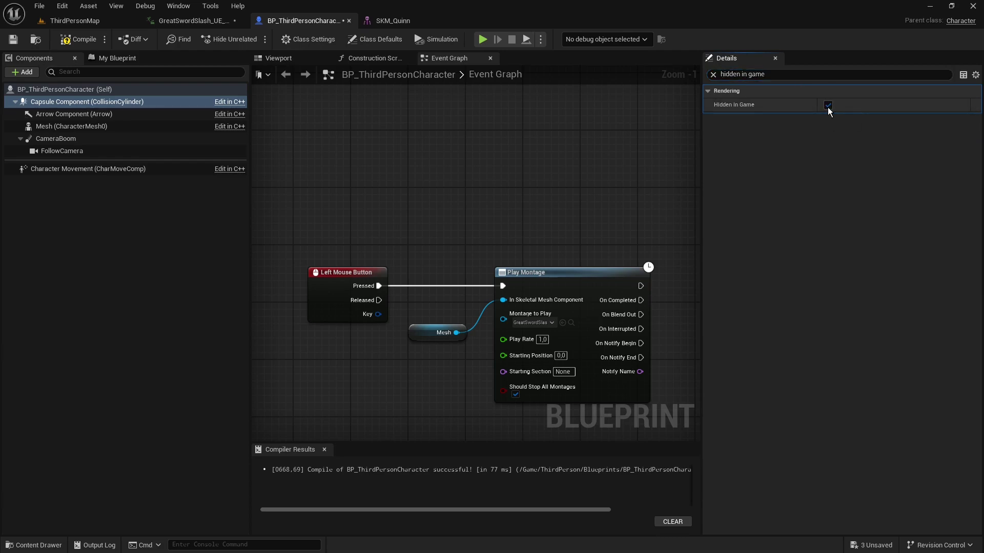
Step: Disable root motion on the GreatSwordSlash animation and play-test the slash and character movement in ThirdPersonMap
click(182, 20)
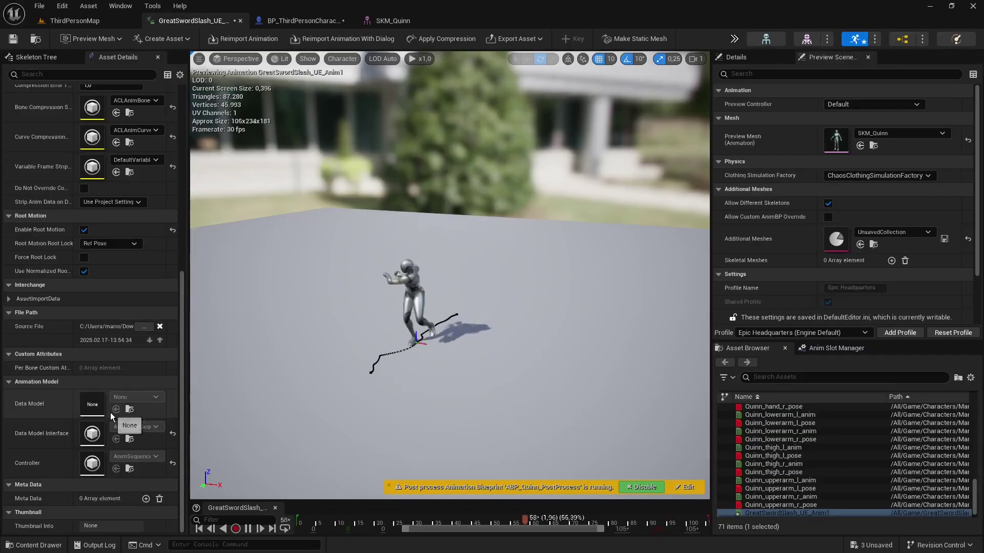
click(85, 229)
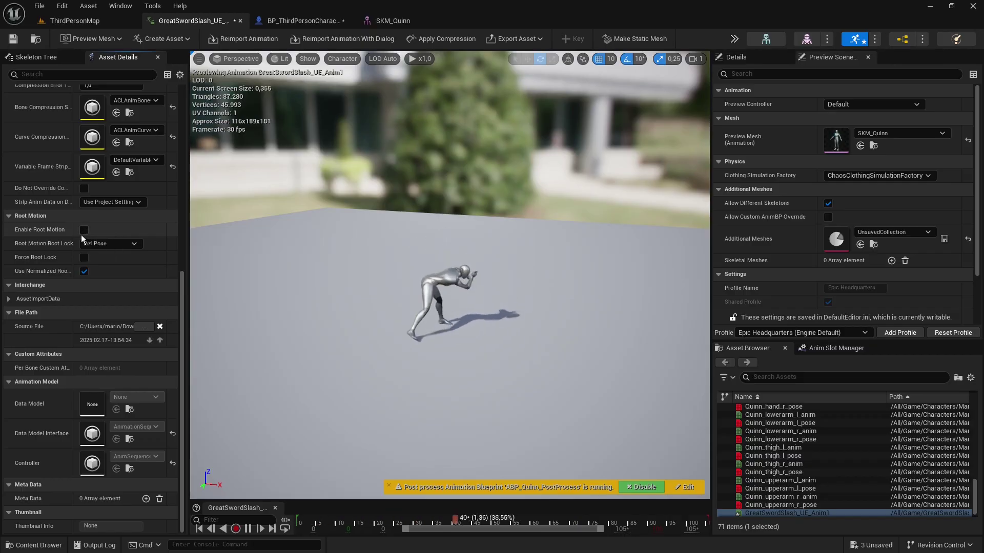
click(93, 22)
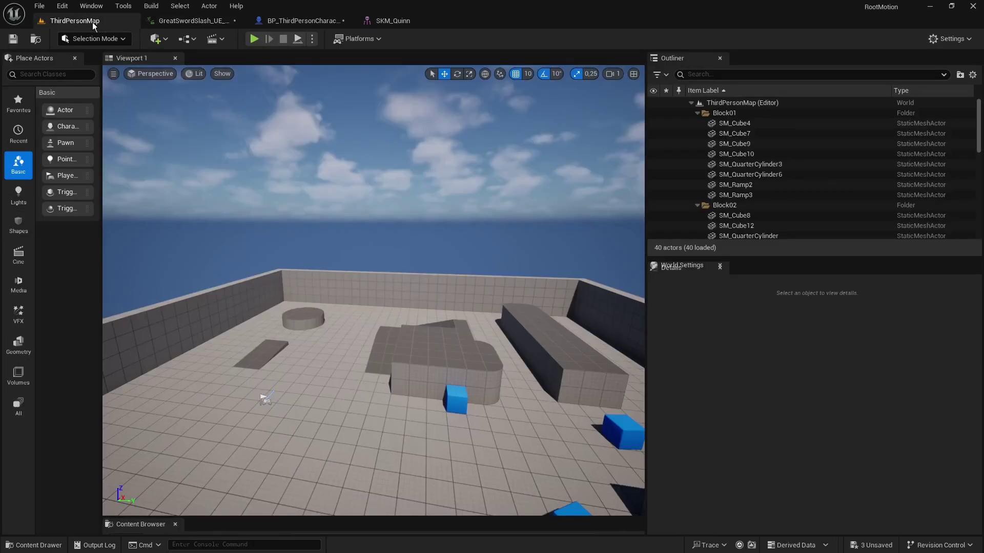
click(256, 38)
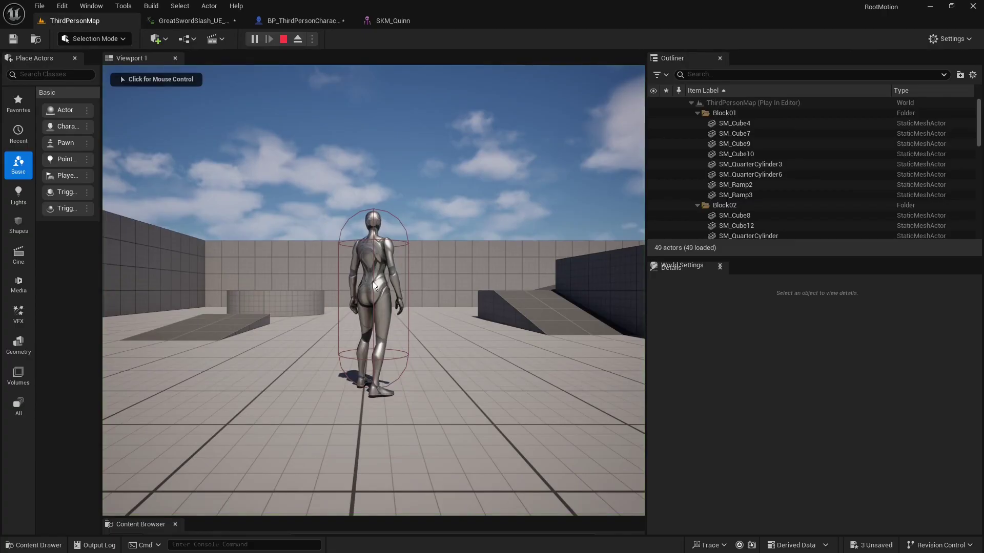
click(373, 281)
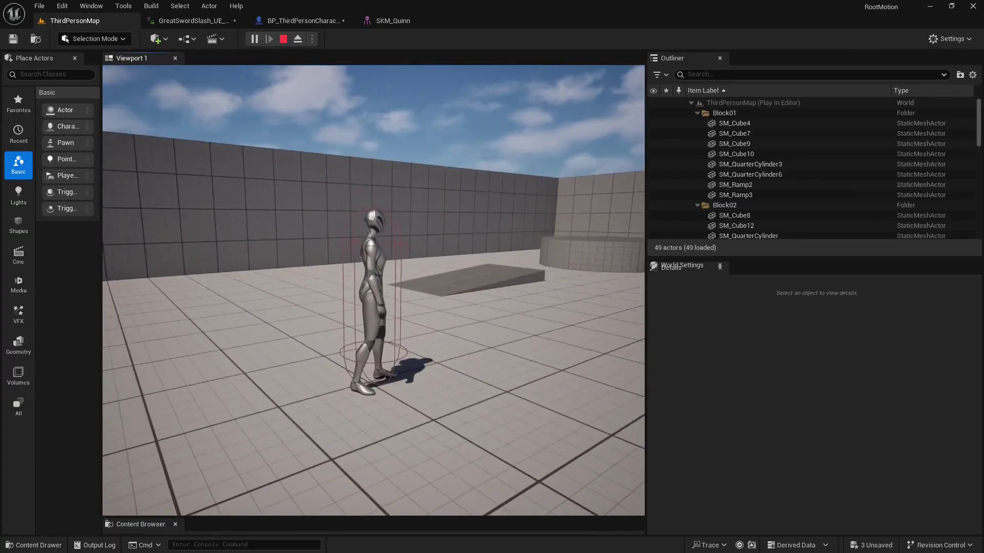
key(w)
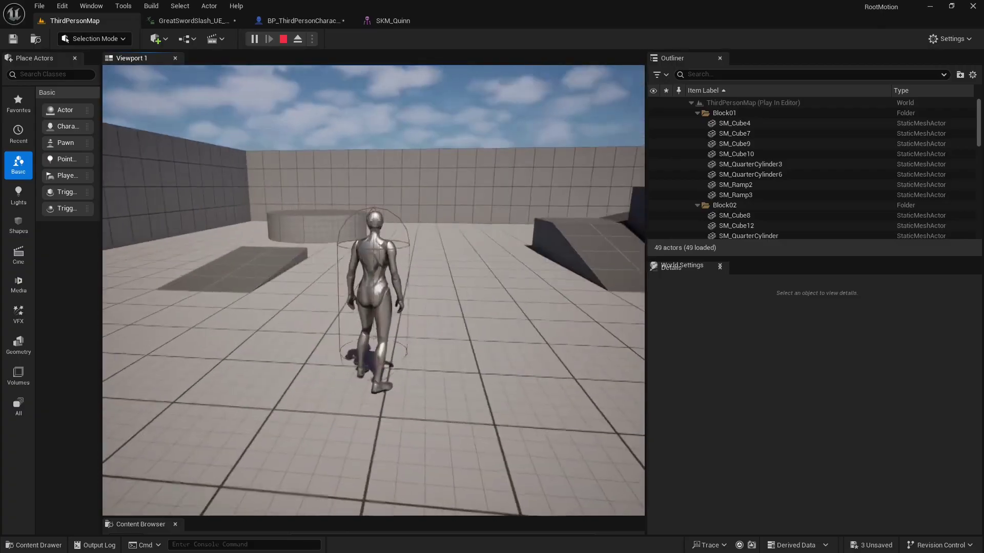
click(373, 282)
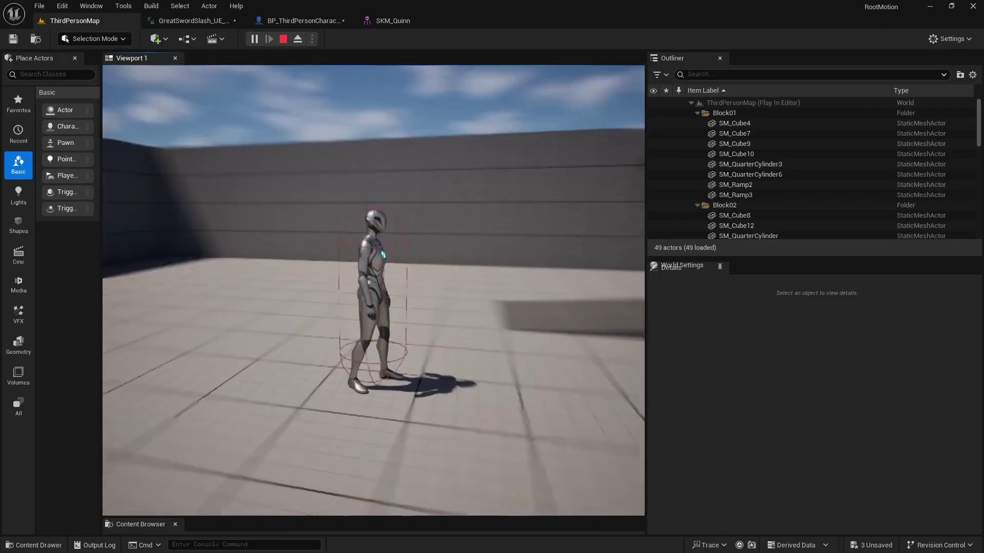
key(Escape)
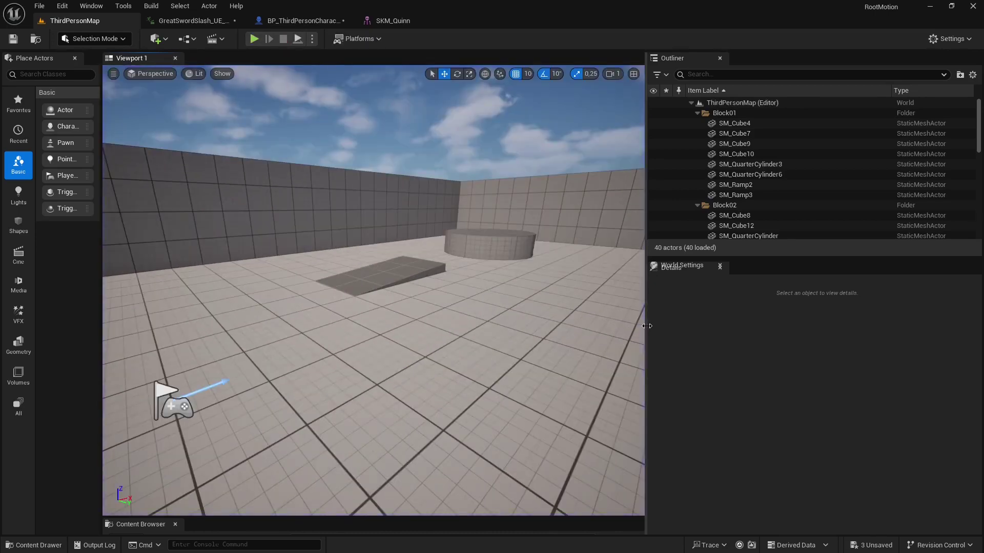
Step: Widen the level viewport, re-enable root motion on the GreatSwordSlash animation and save the animation
drag(646, 326, 817, 325)
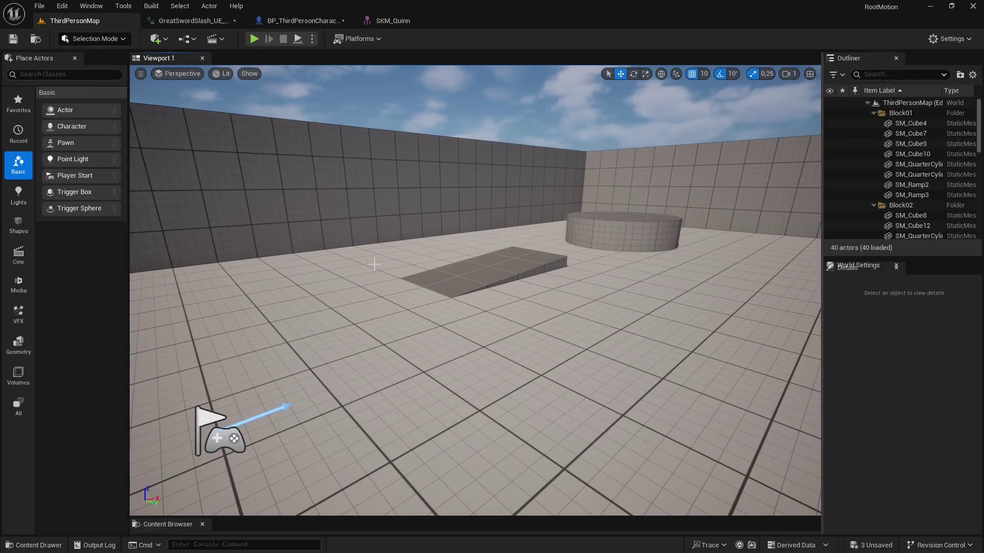
click(185, 20)
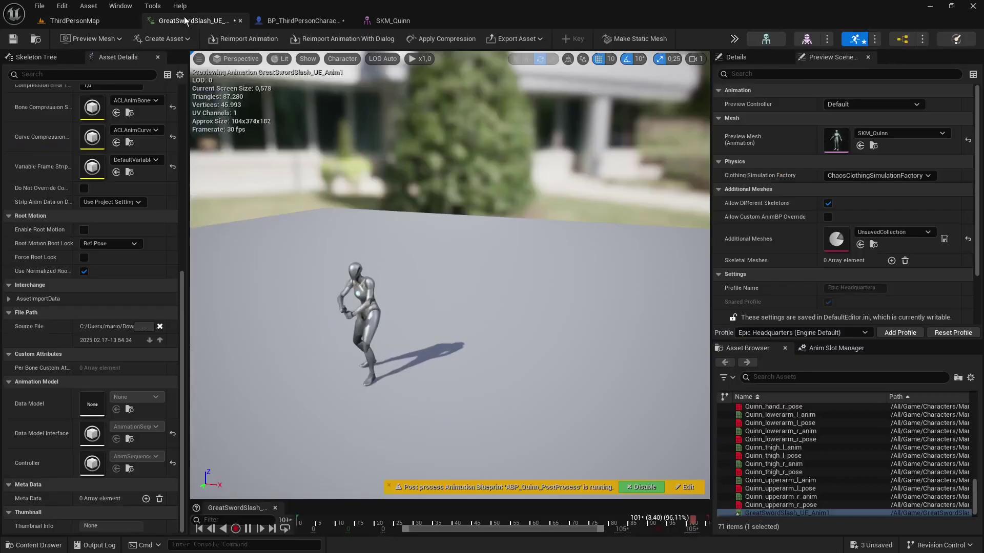
click(84, 229)
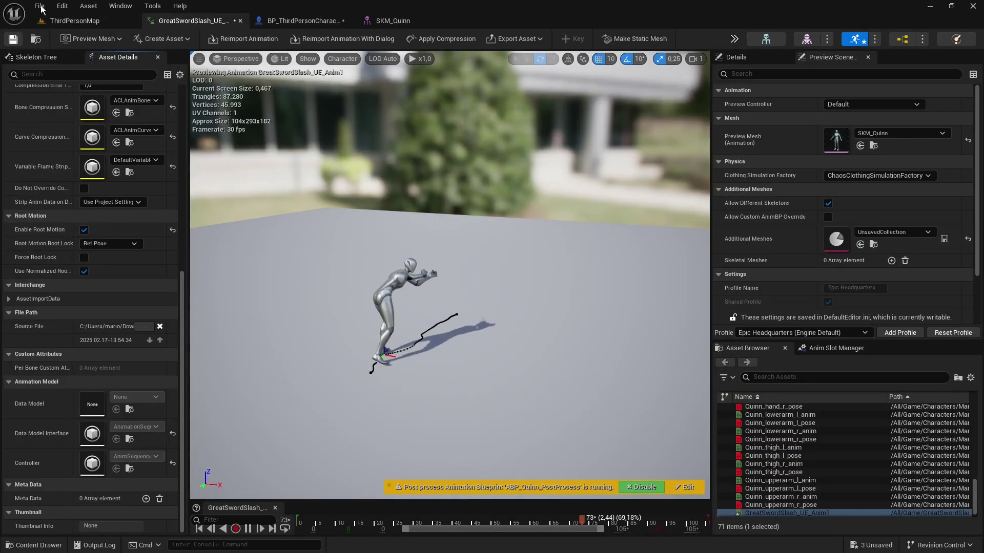
Step: Play-test ThirdPersonMap with root motion enabled, triggering the sword slash several times and moving the character between slashes
click(60, 20)
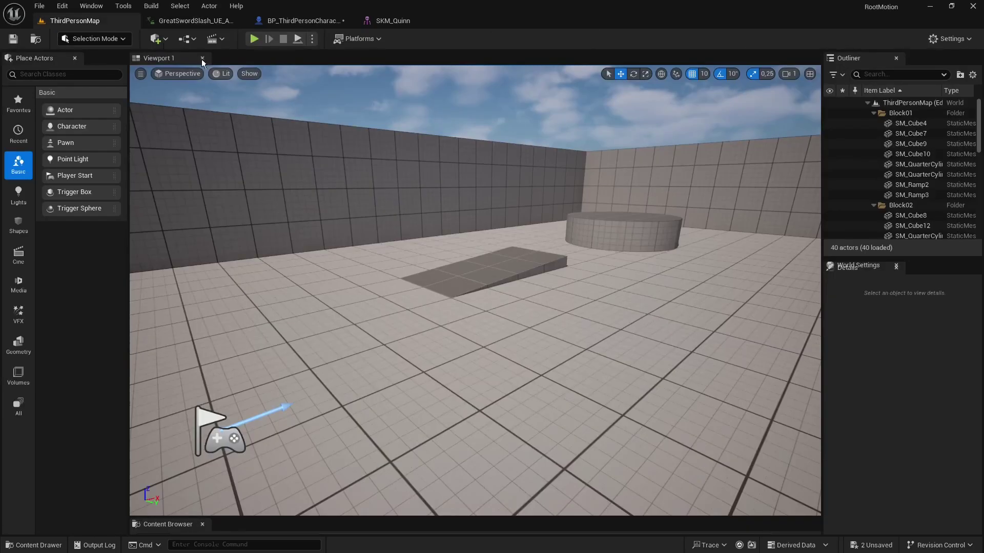
click(253, 39)
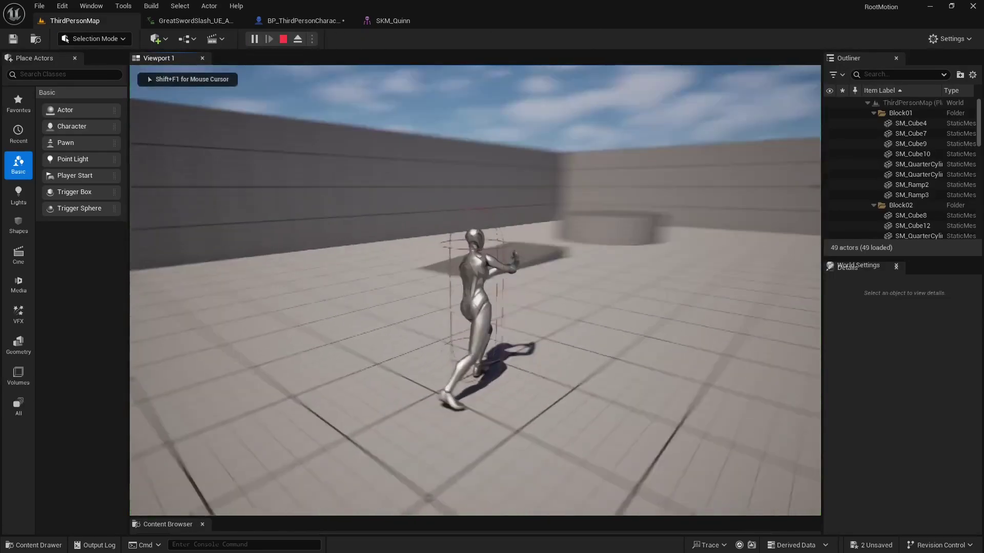
key(e)
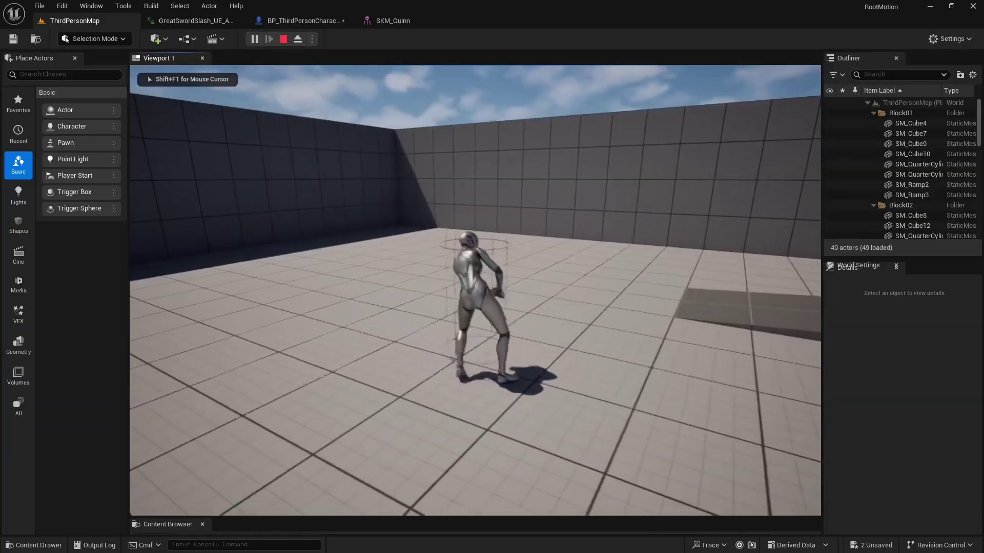
key(e)
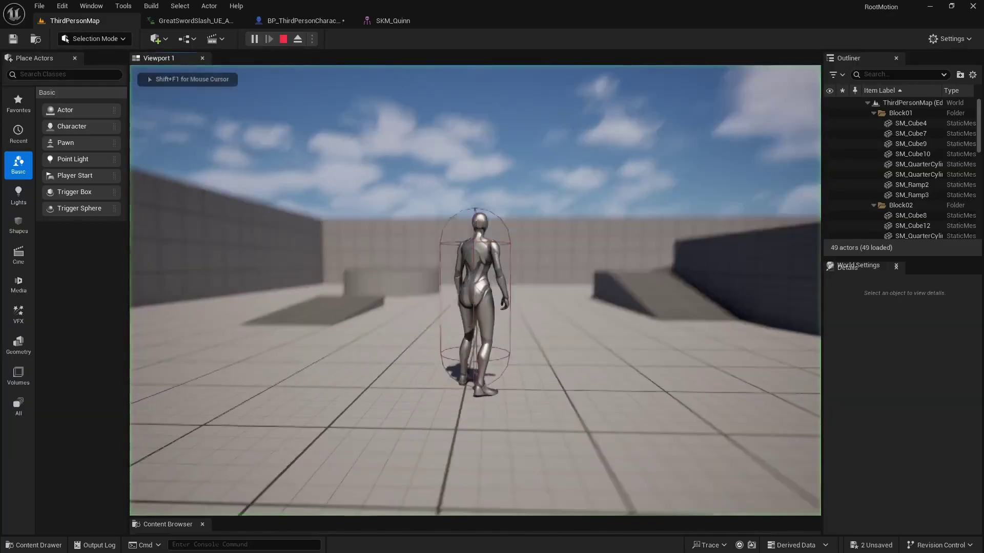
key(e)
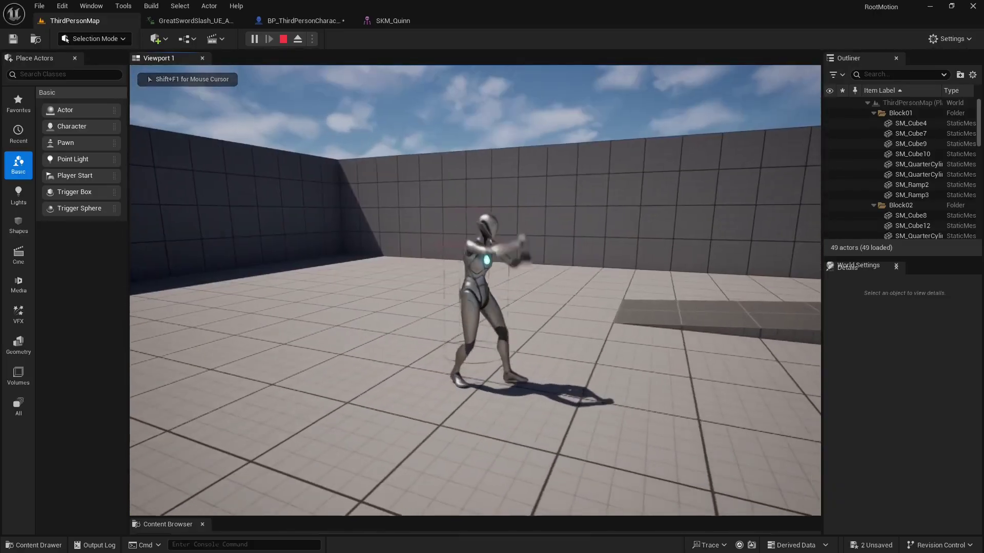
key(e)
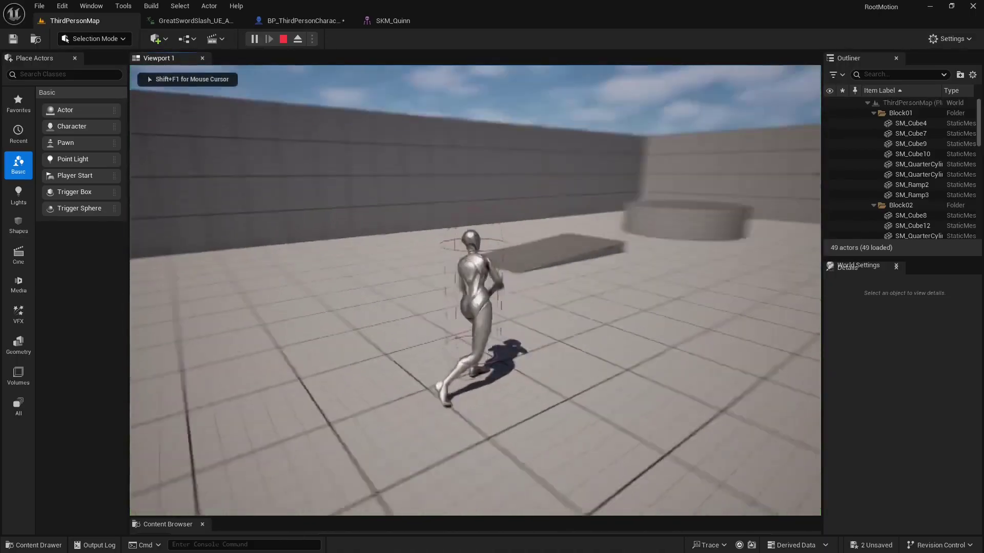
click(475, 290)
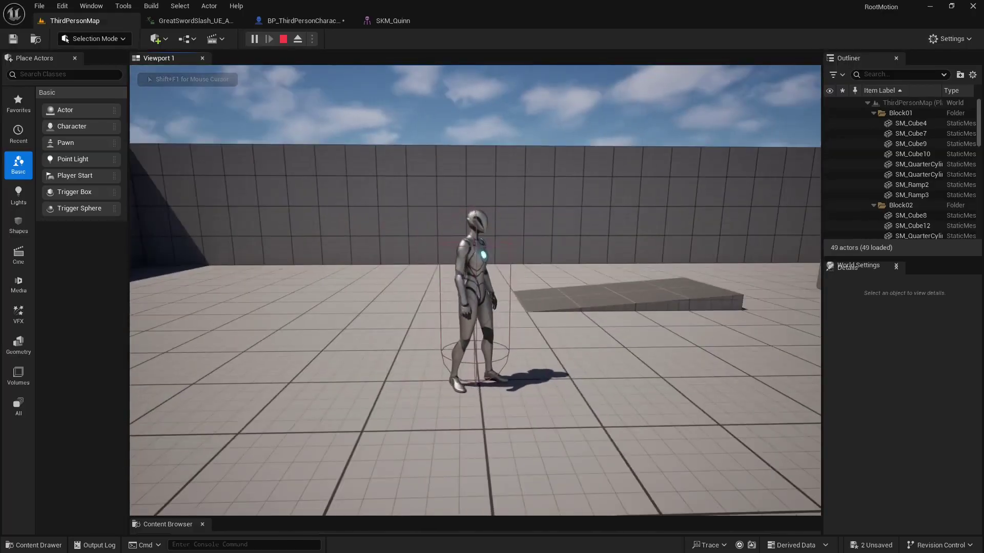
click(475, 290)
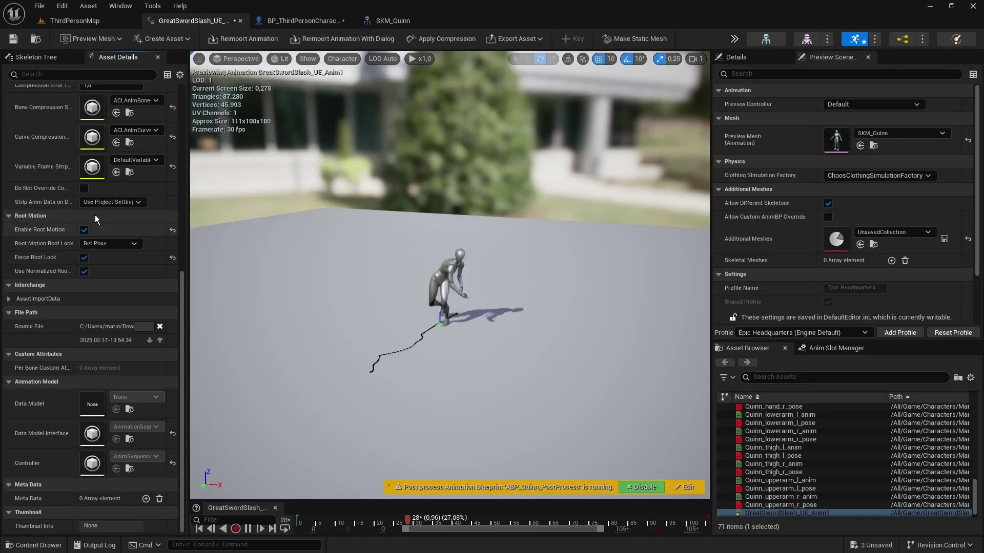
Step: Save all modified assets from ThirdPersonMap and start a play session to test the slash with Force Root Lock enabled
click(74, 20)
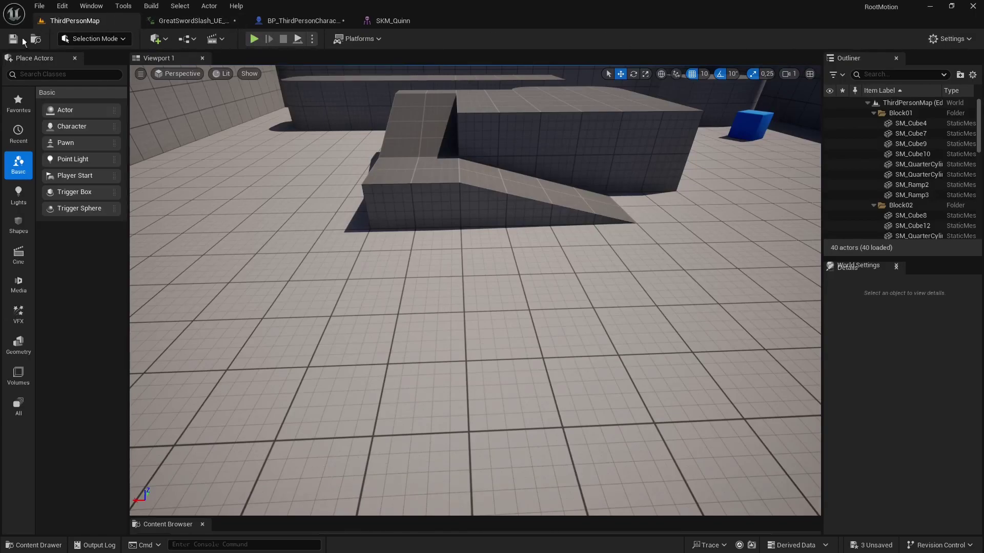
click(39, 6)
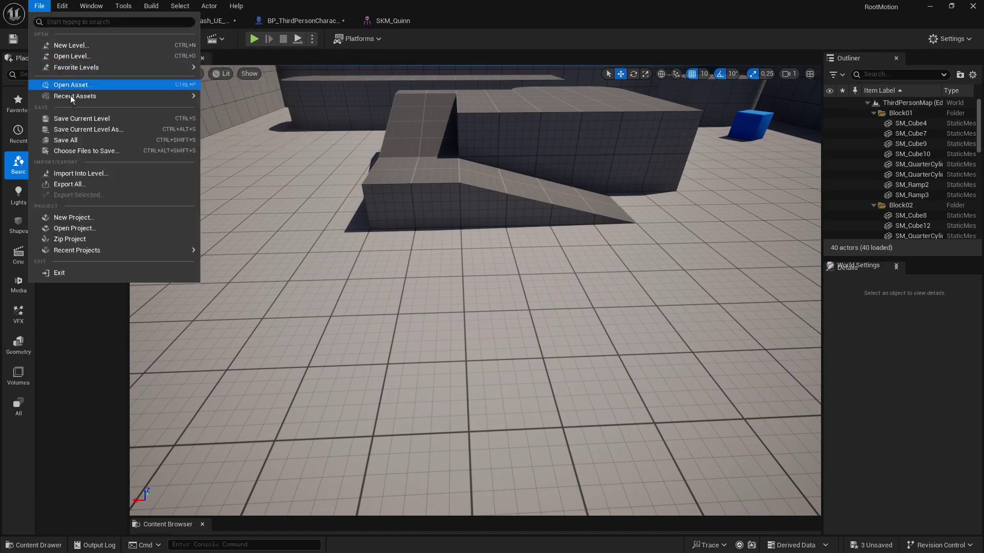
click(87, 136)
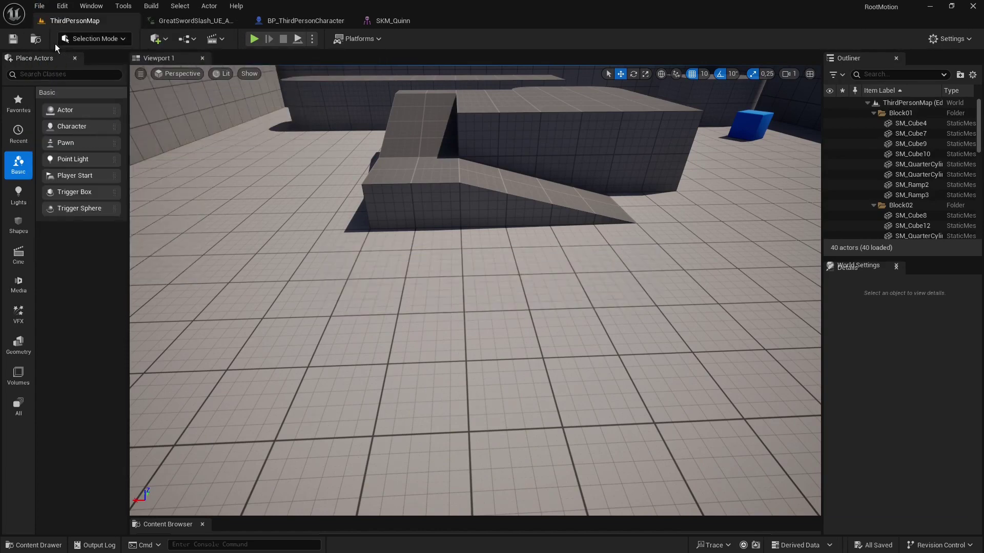
click(255, 41)
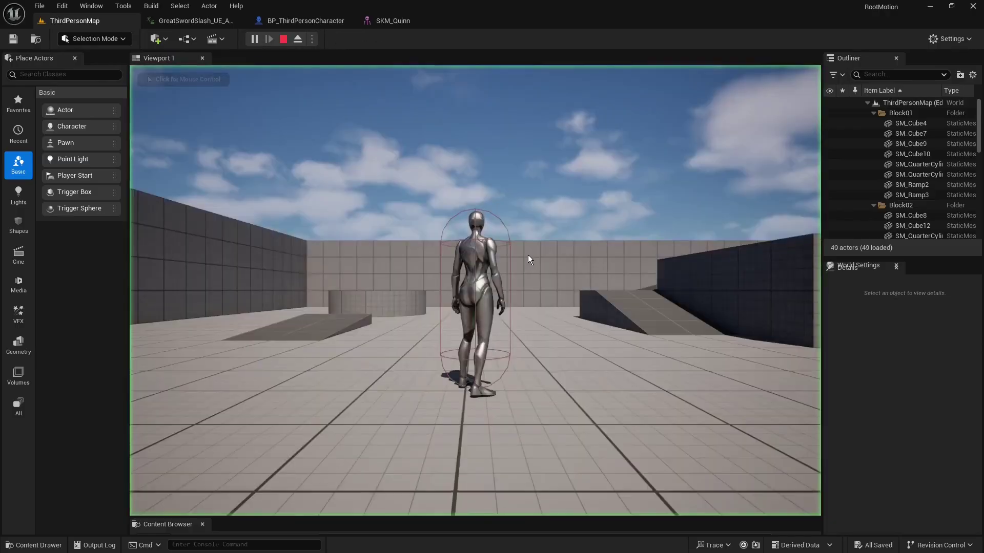